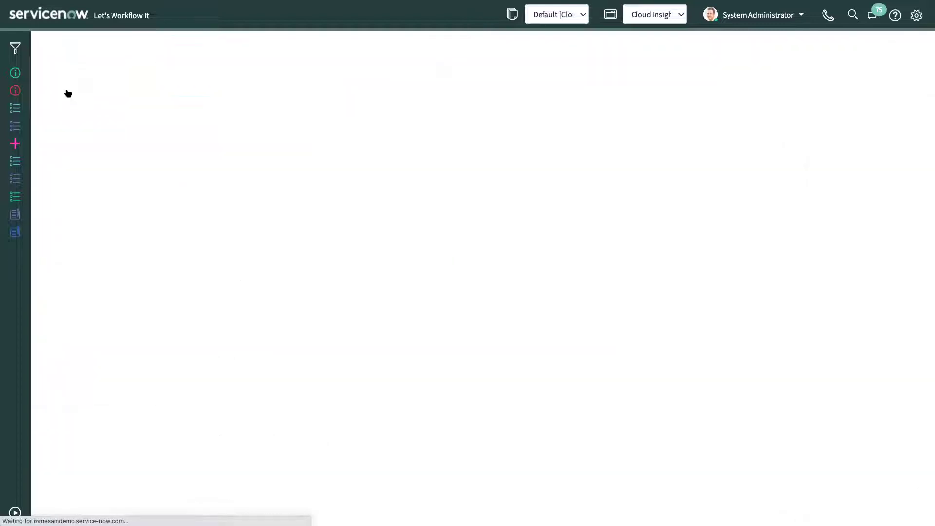
Step: Open the Reclaim Asset catalog item and fill in HR as Requested by, the departing employee as Requested for, and Employee separation enabled
click(63, 134)
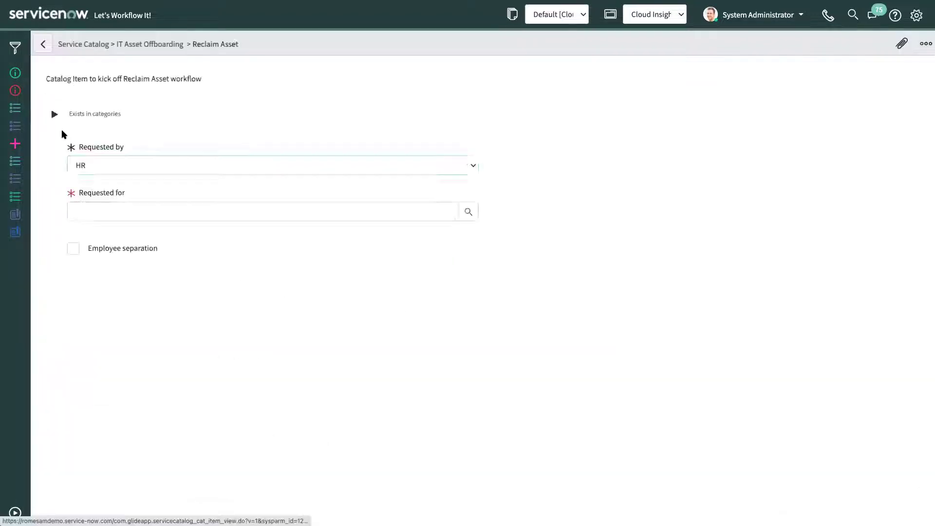
click(108, 159)
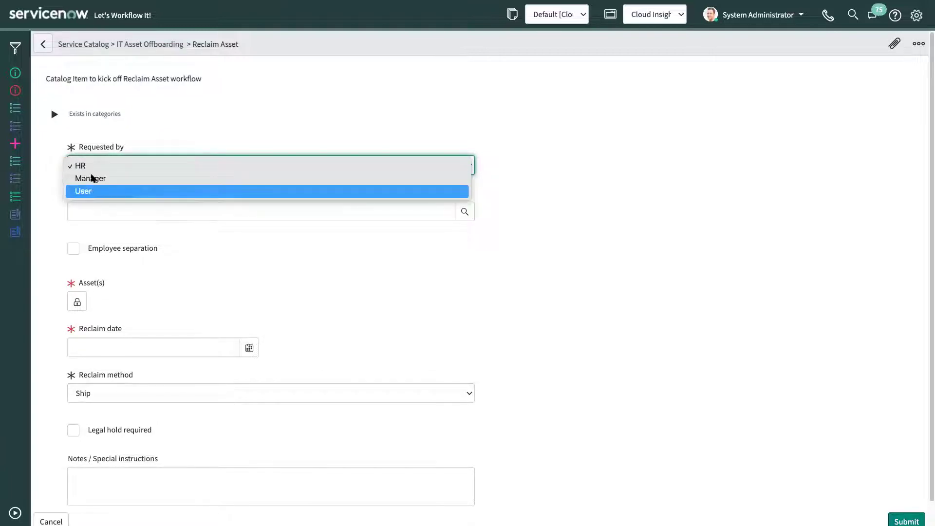
click(96, 166)
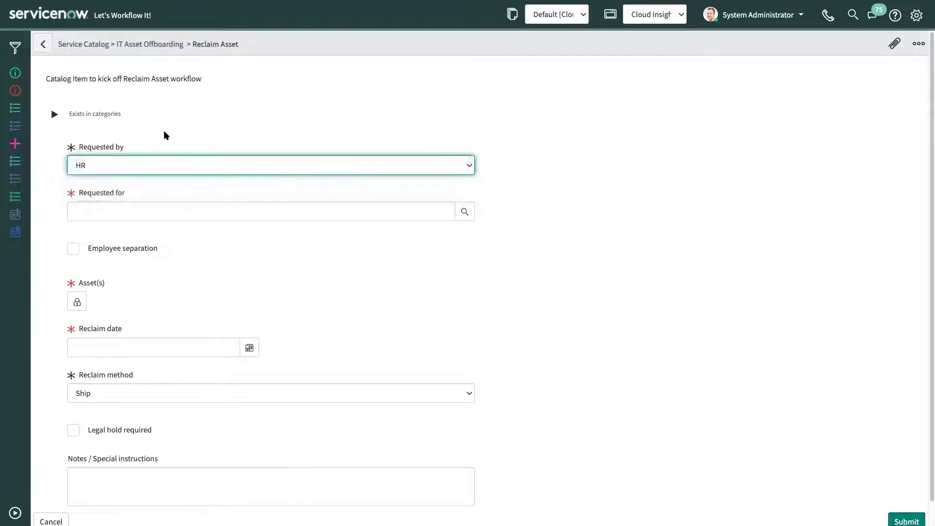
click(106, 210)
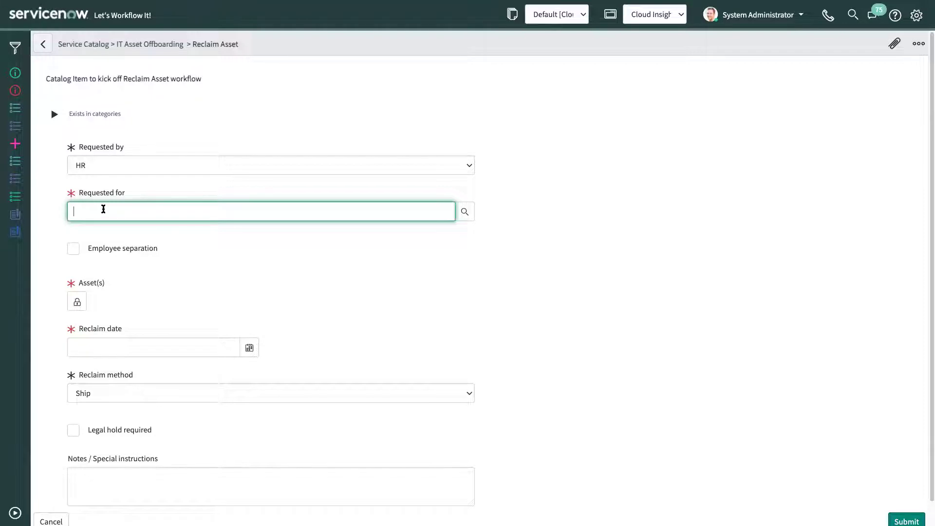
text(*adela)
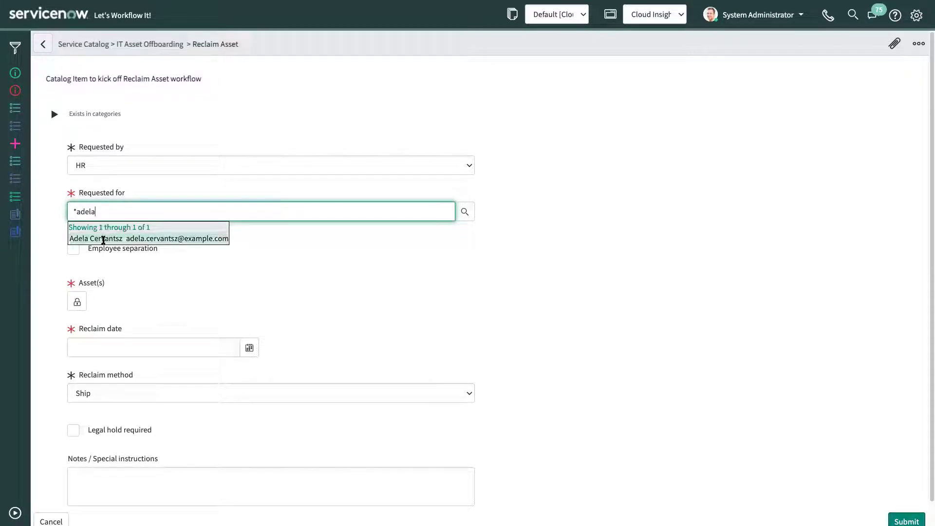
click(103, 239)
click(73, 247)
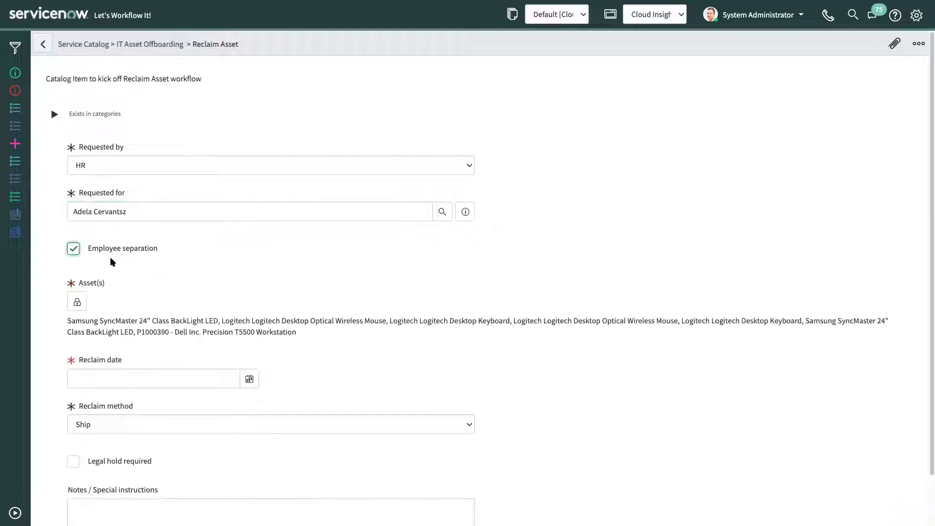
Step: Expand the asset list, set the reclaim date to 2022-03-06 with Ship as reclaim method, and submit the request
click(77, 302)
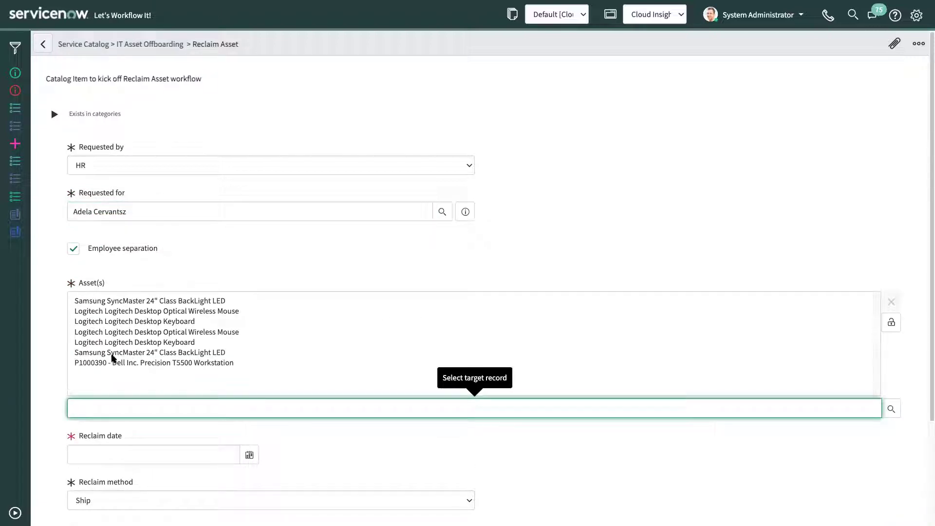
scroll(117, 390, down, 2)
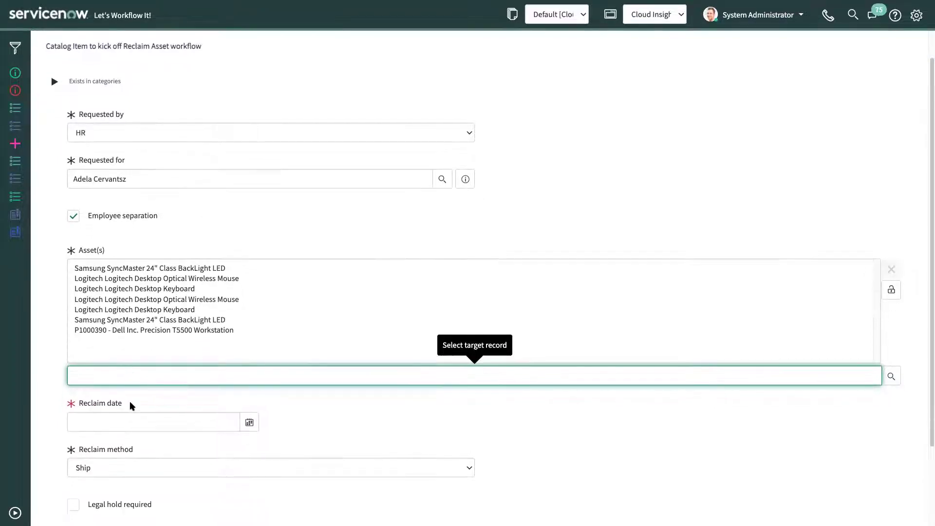
click(249, 369)
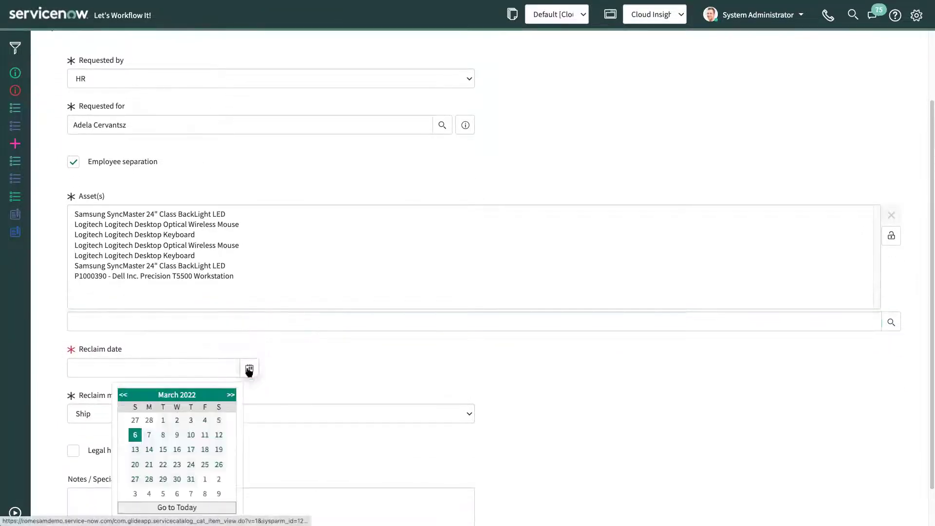
click(136, 435)
click(146, 414)
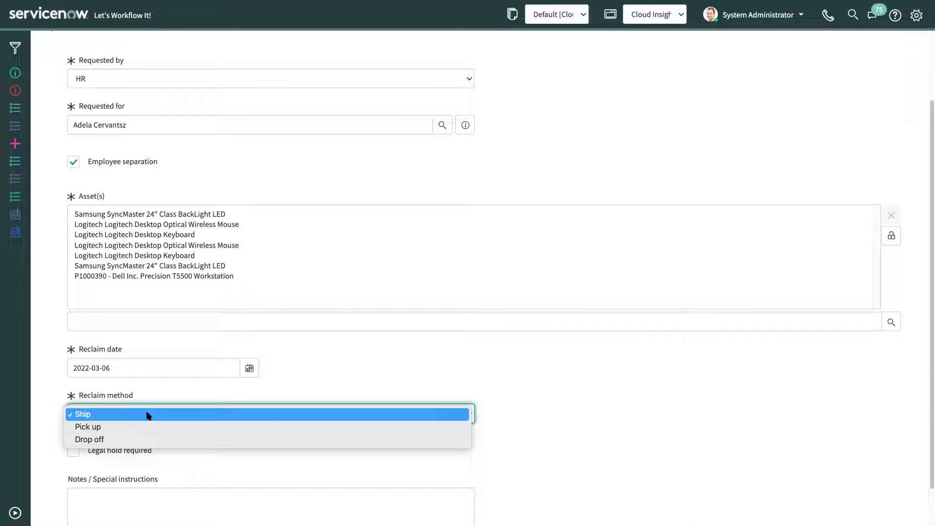
click(149, 415)
scroll(147, 472, down, 1)
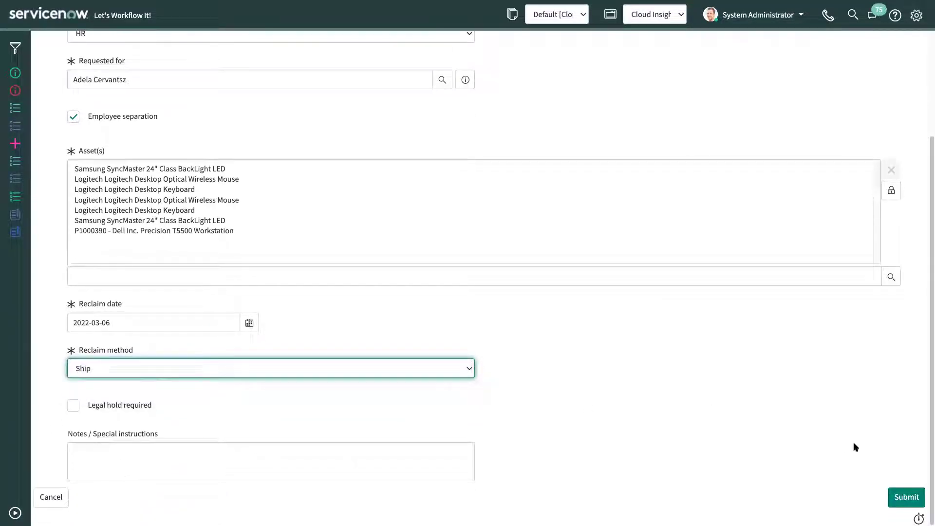
click(906, 497)
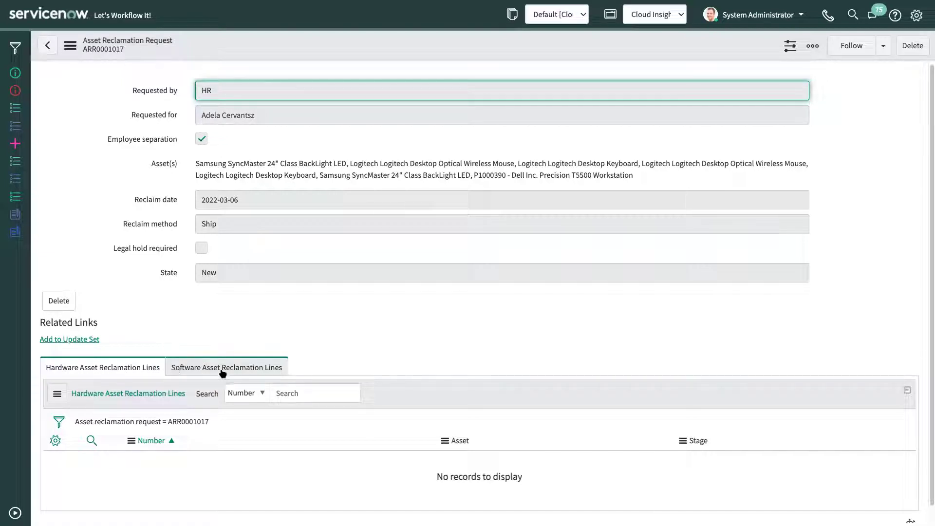
Step: Open the Schedule shipment task on the Dell Precision T5500 Workstation's hardware asset reclamation line
click(104, 423)
scroll(165, 390, down, 4)
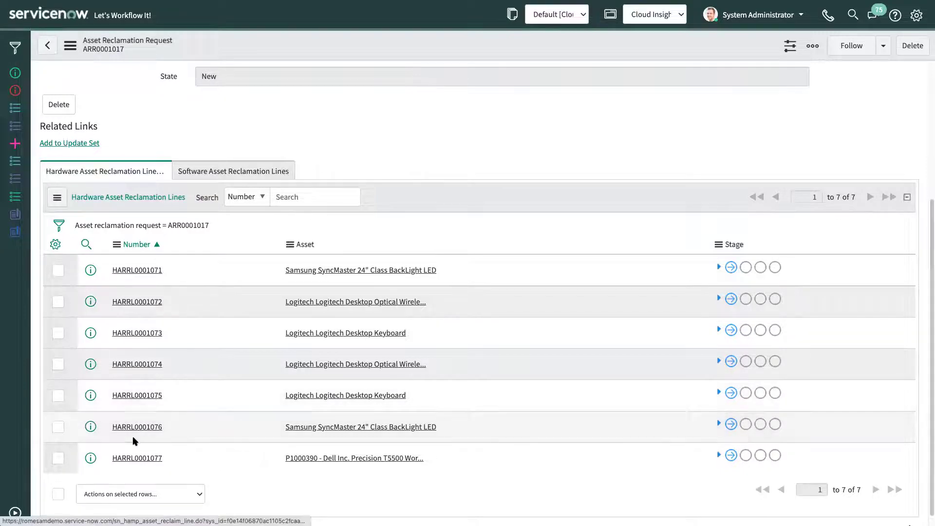
click(116, 457)
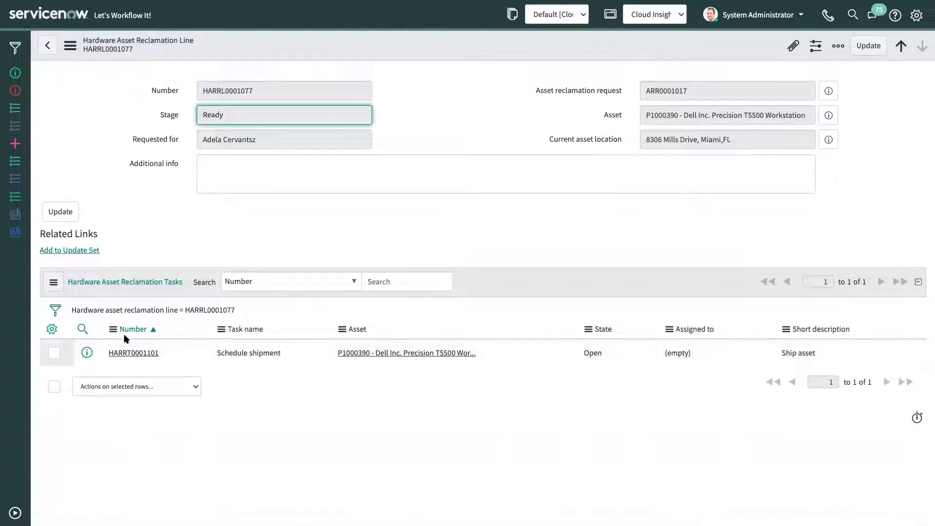
click(125, 353)
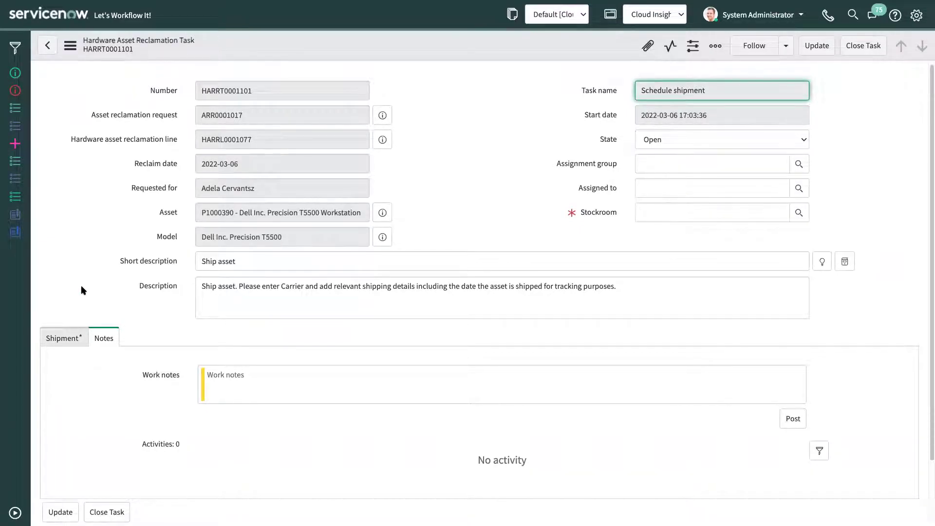
Step: Fill in the shipment details with the carrier's name, tracking number 123 and ship date 2022-03-06
click(54, 332)
click(205, 366)
text(joe)
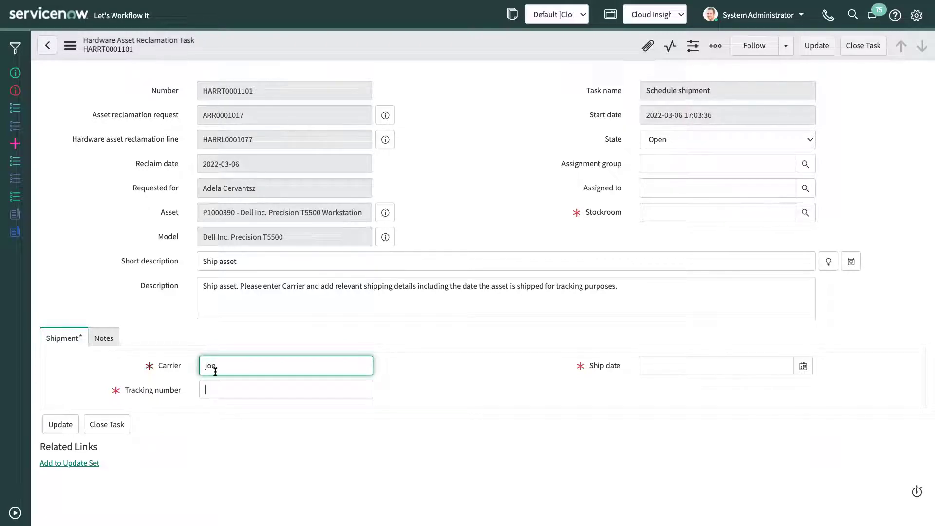
text(123)
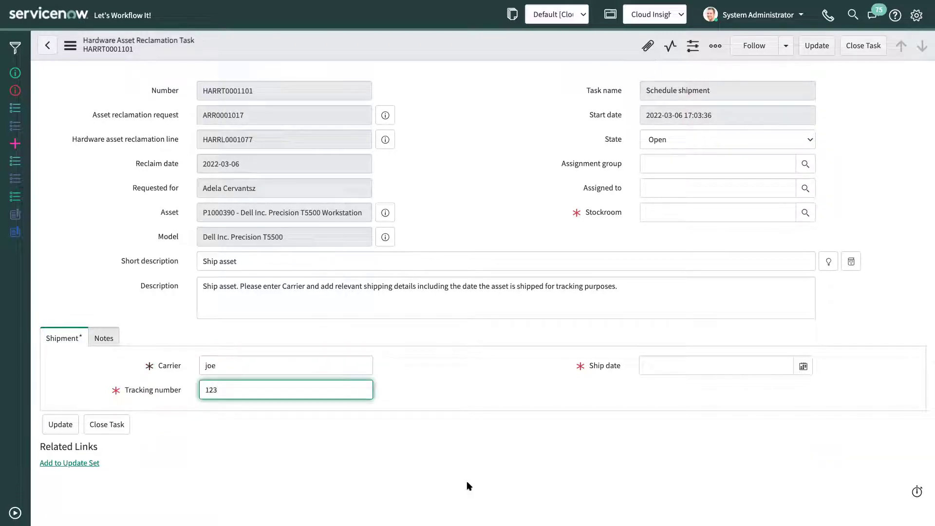
click(802, 366)
click(685, 430)
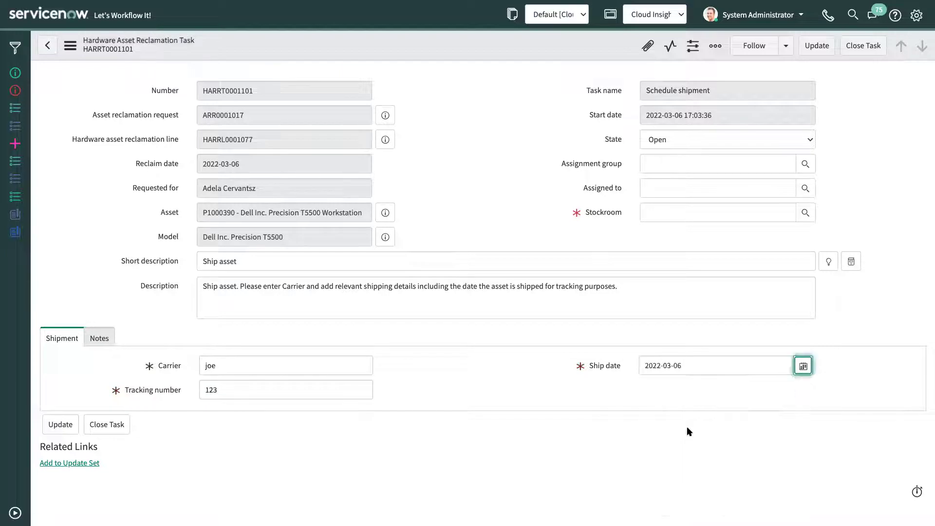
Step: Set the stockroom to Southern California Warehouse and close the Schedule shipment task
click(806, 213)
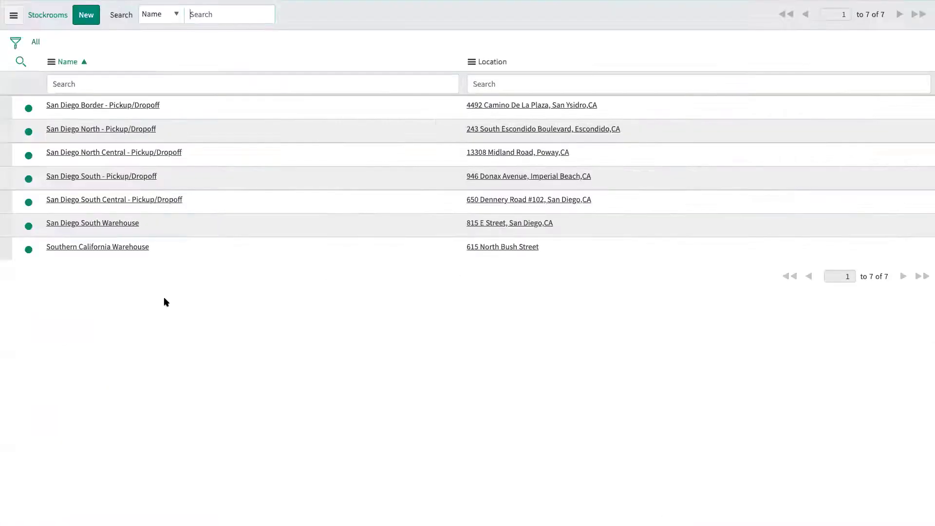
click(99, 248)
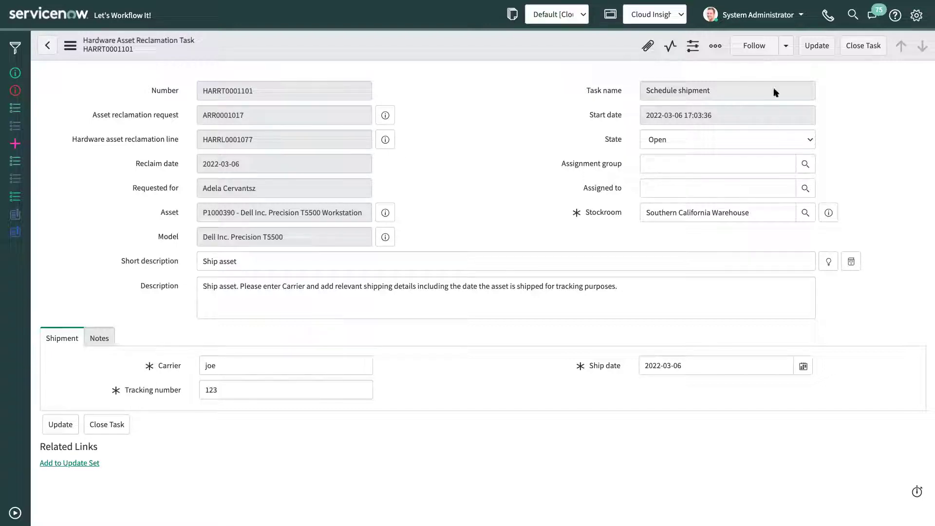
click(863, 45)
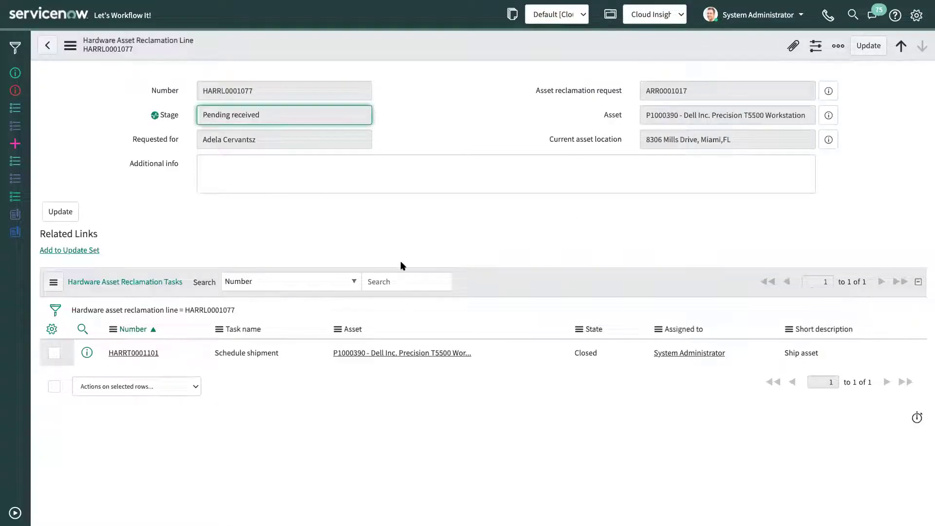
Step: Refresh the reclamation task list, open the Receive asset task, mark the asset as reclaimed and close the task
right_click(570, 282)
click(573, 305)
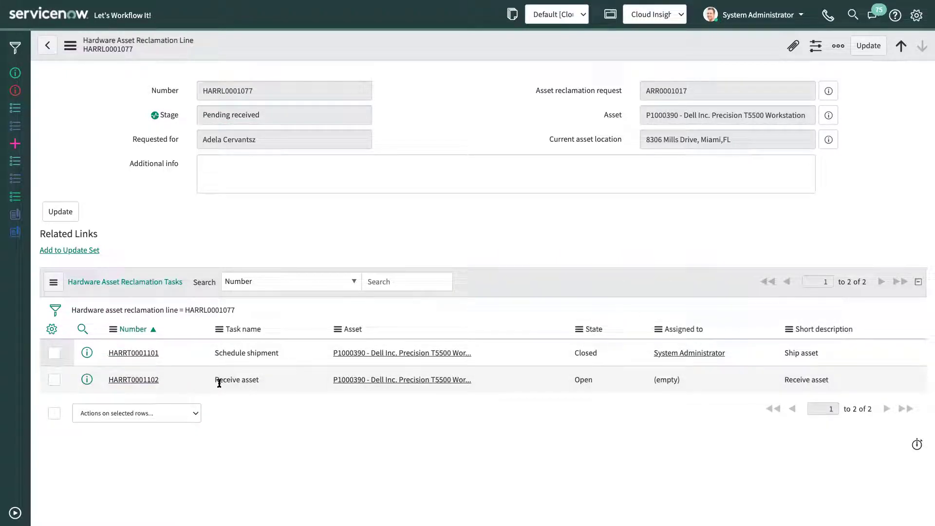
click(138, 380)
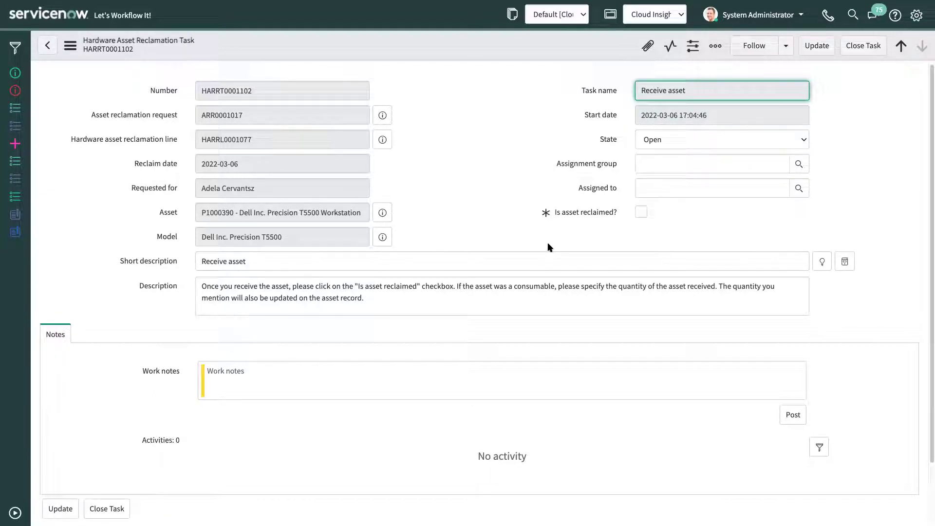
click(641, 213)
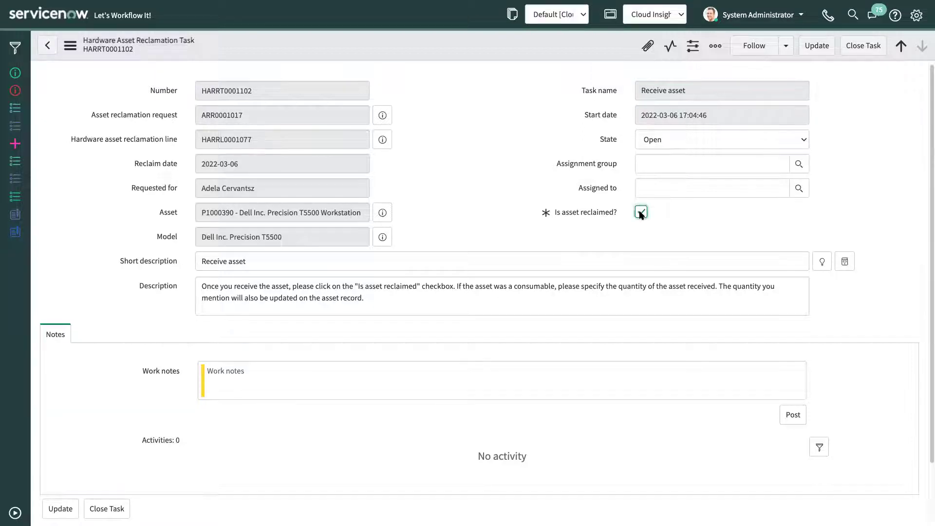
click(854, 47)
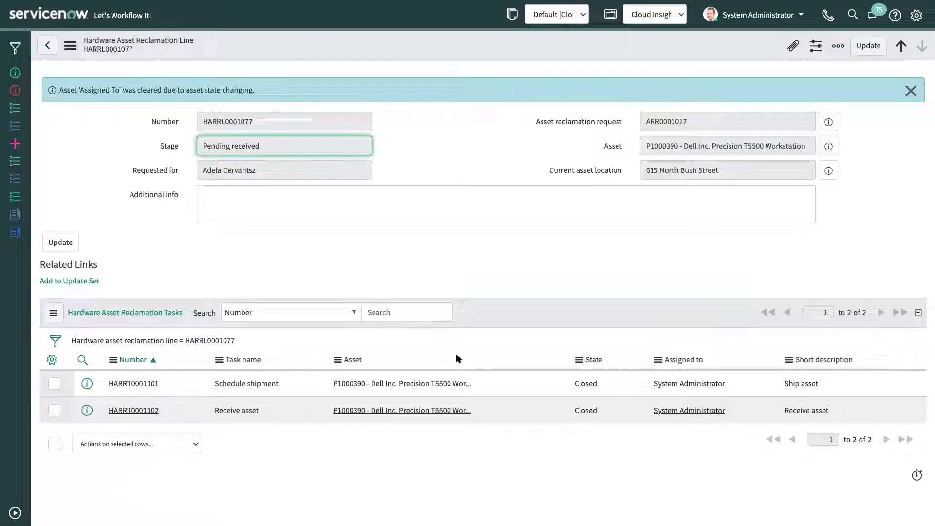
Step: Refresh the task list, open the Evaluate asset task, set its evaluation status to Re-deployable and close the task
right_click(484, 314)
click(500, 336)
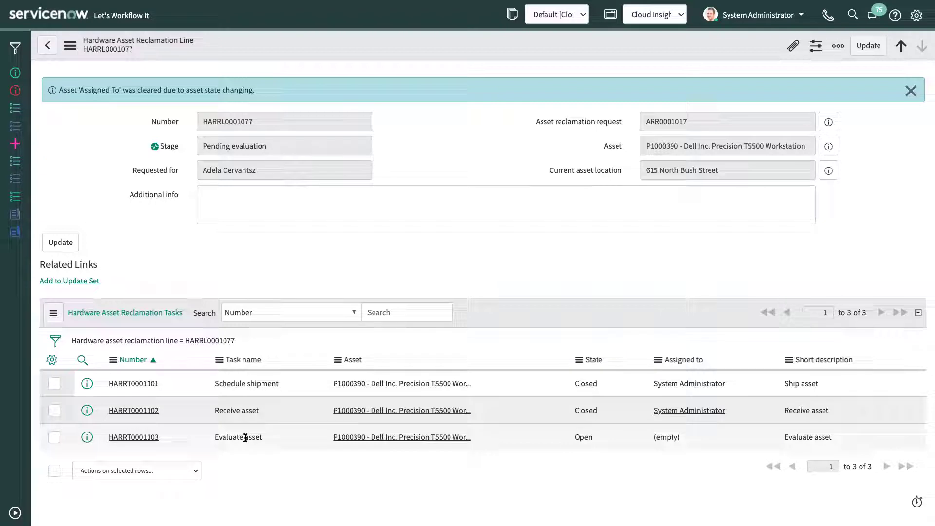
click(141, 438)
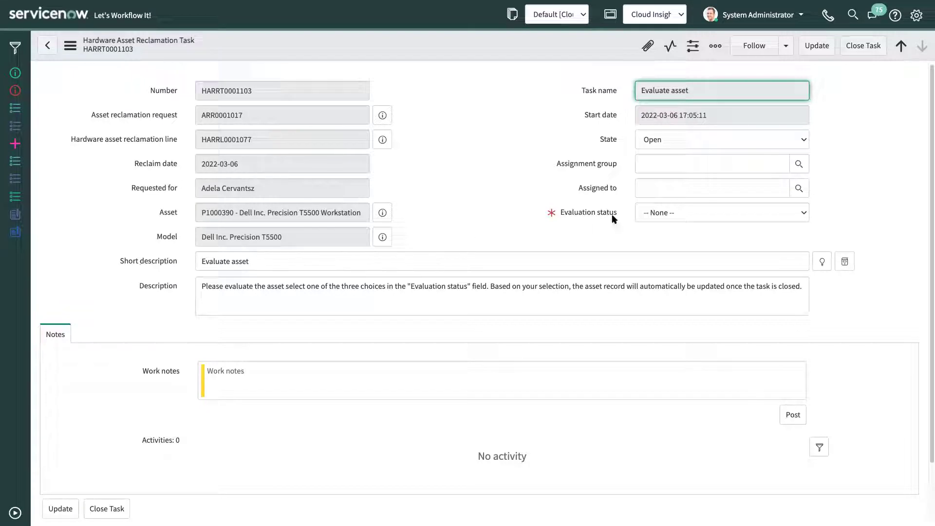
click(663, 213)
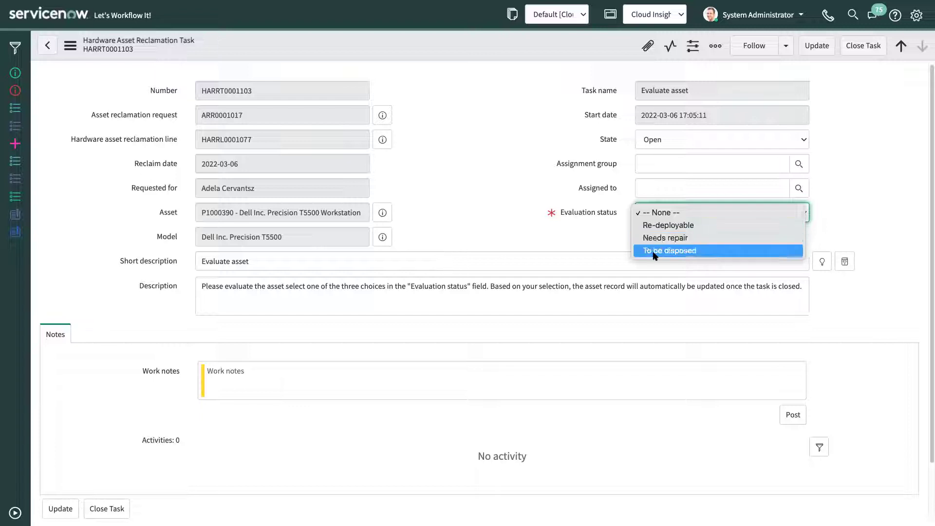
click(655, 231)
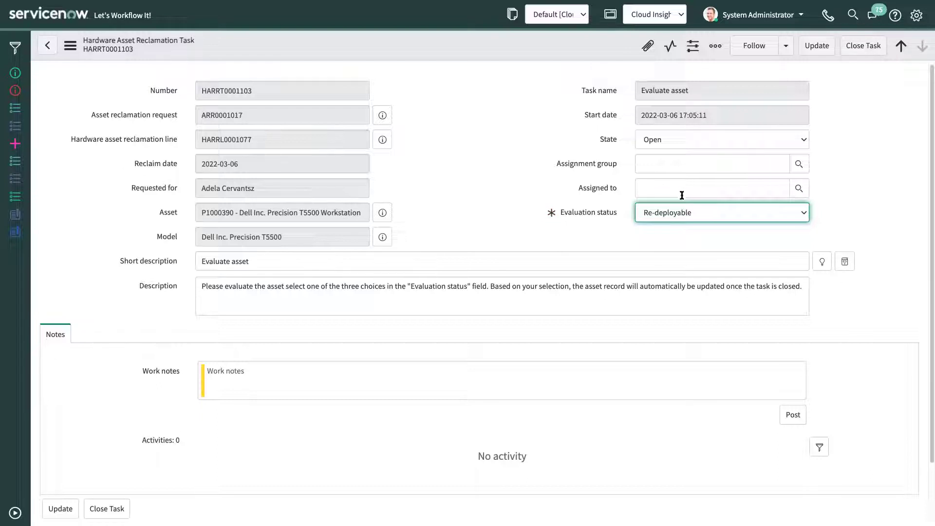
click(863, 49)
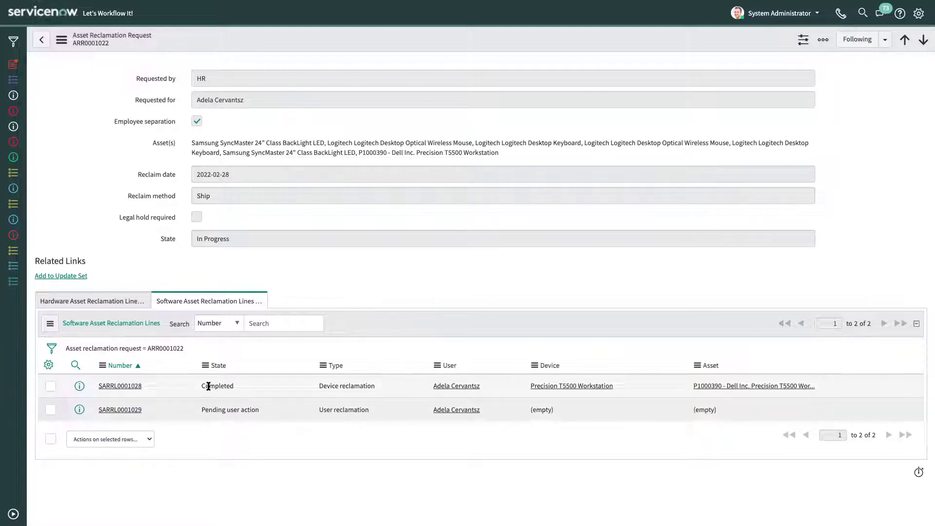
Step: Review the tasks under the device reclamation and user reclamation lines of the software asset reclamation request
click(120, 386)
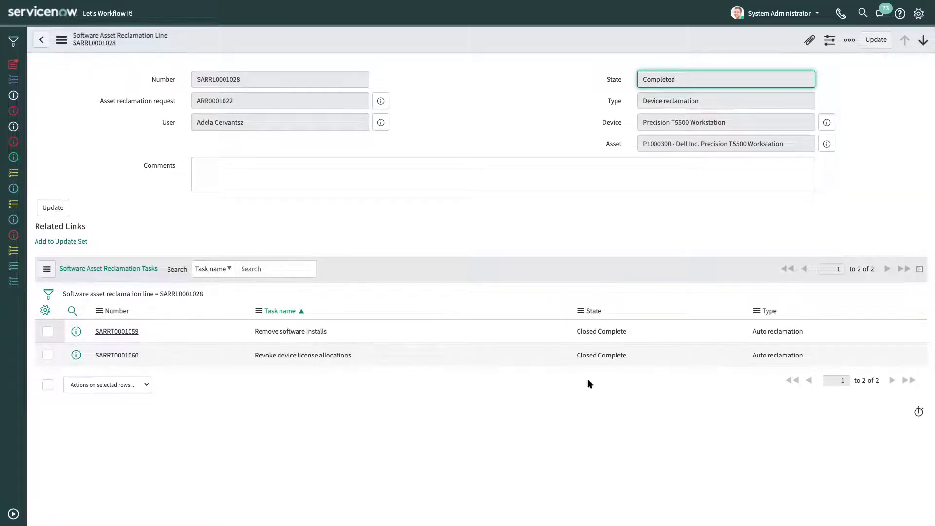
click(41, 39)
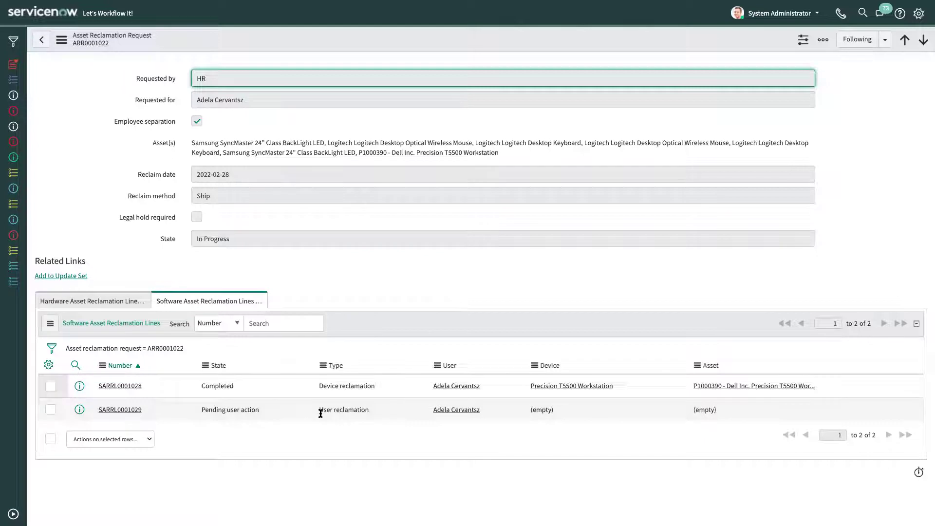
click(122, 410)
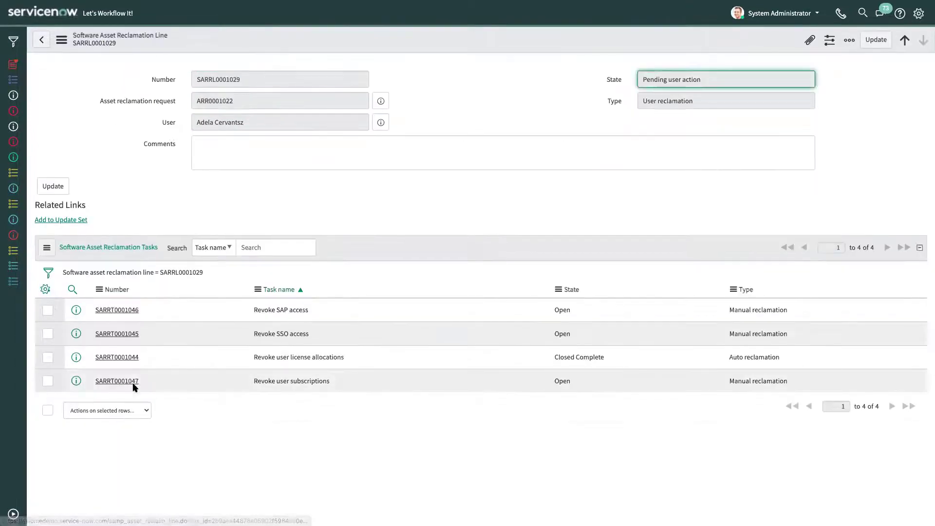
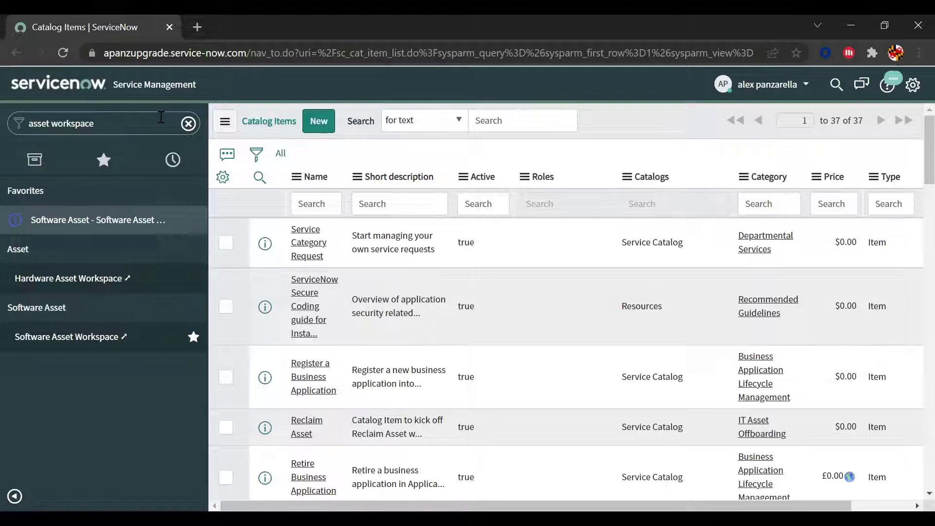
Step: Open the Hardware Asset Workspace from the asset workspace search results
click(152, 278)
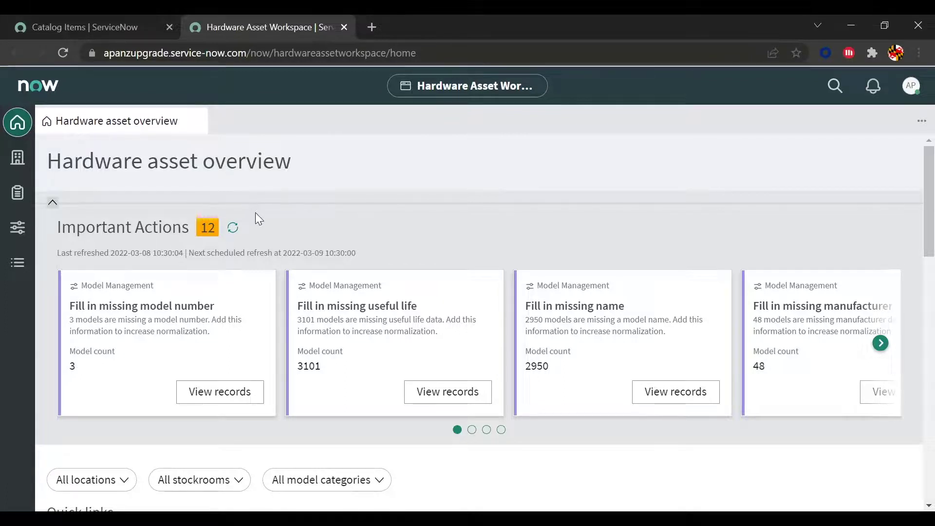
Step: Review the hardware asset overview, from the important actions through the quick links to the 360 asset view charts
scroll(261, 217, down, 5)
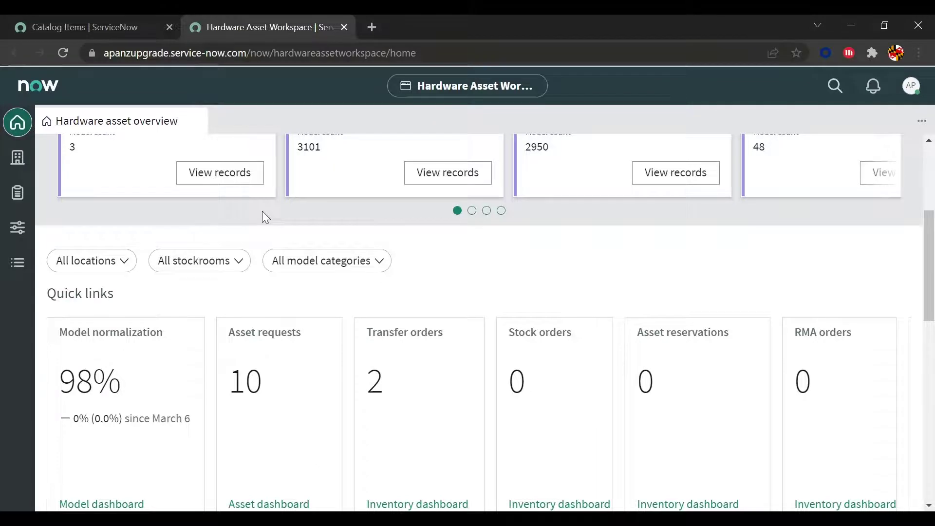
scroll(262, 211, down, 7)
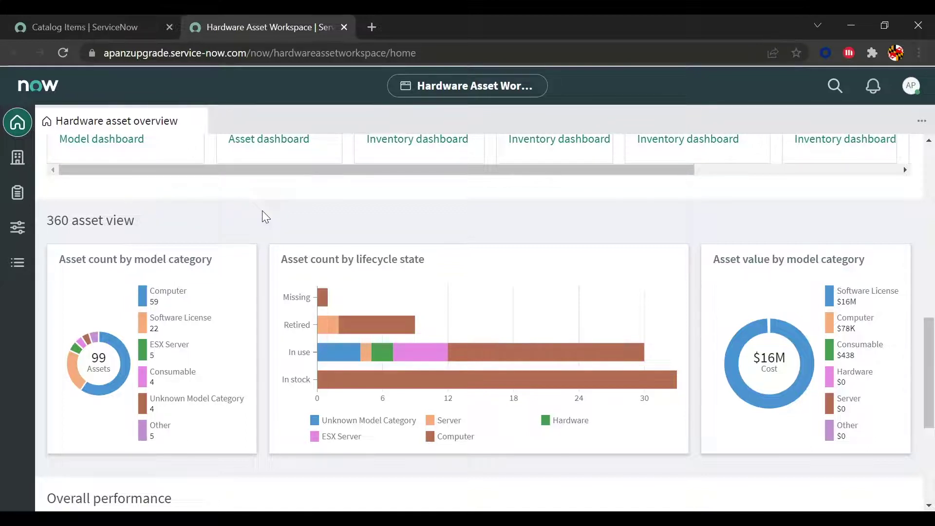
scroll(370, 426, down, 1)
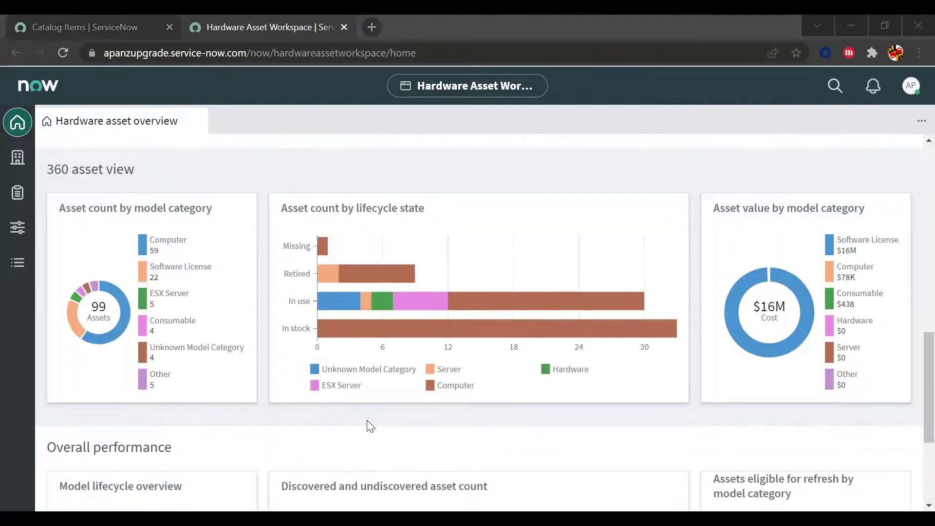
Step: Open the Inventory page and review its important actions, open order and request counts, and orders pending delivery by stockroom
click(18, 157)
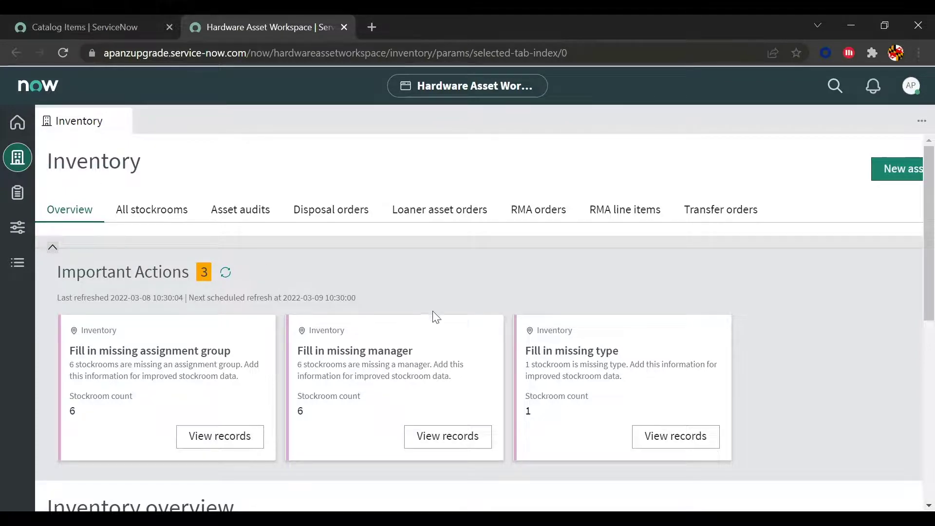
scroll(452, 316, down, 3)
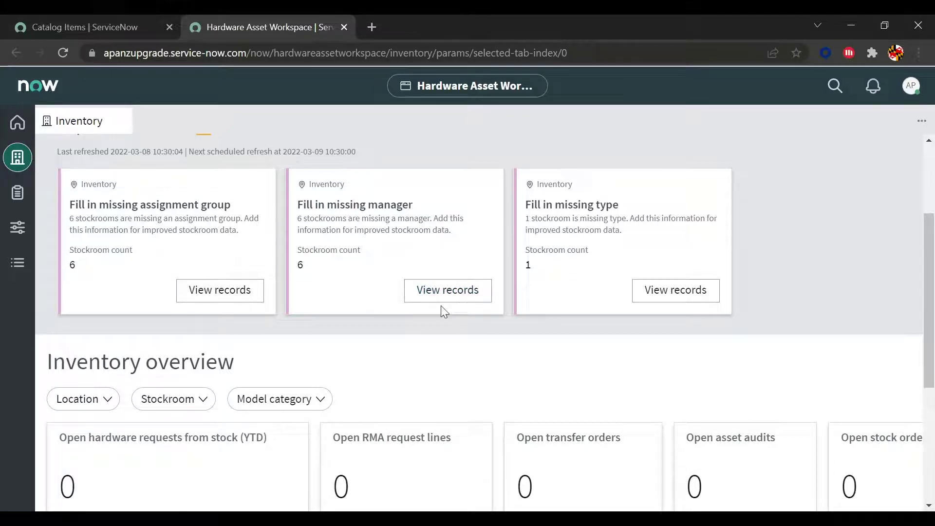
scroll(441, 307, down, 2)
scroll(441, 307, down, 3)
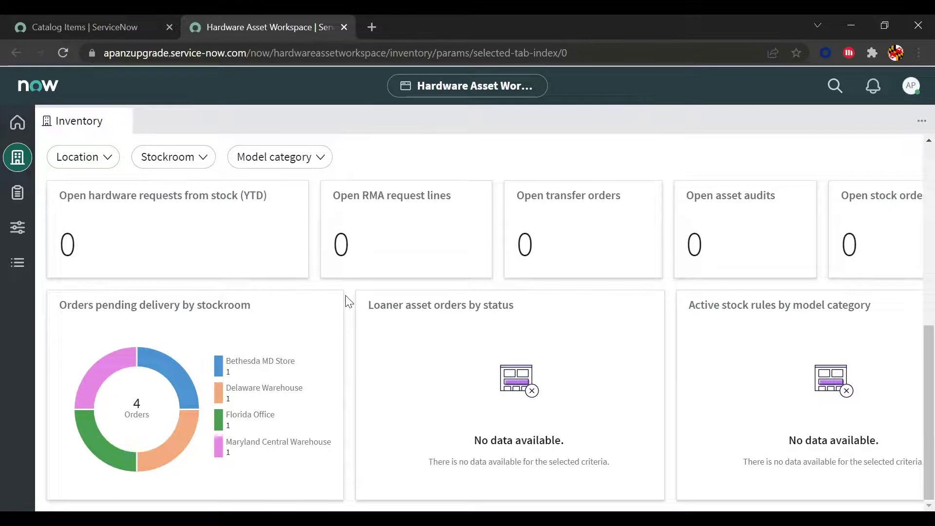
scroll(349, 347, up, 1)
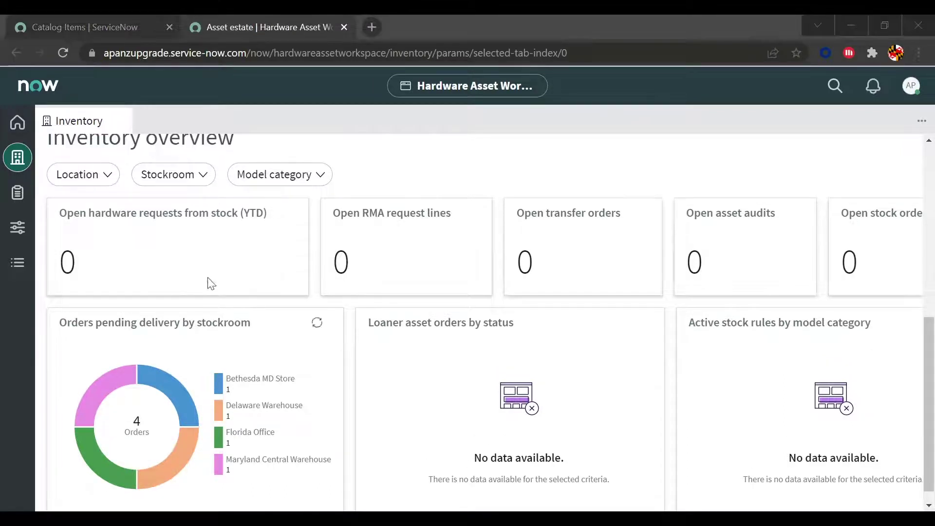
Step: Open the Asset estate page and review its important actions and asset overview charts through incident frequency and disposed hardware assets
click(18, 195)
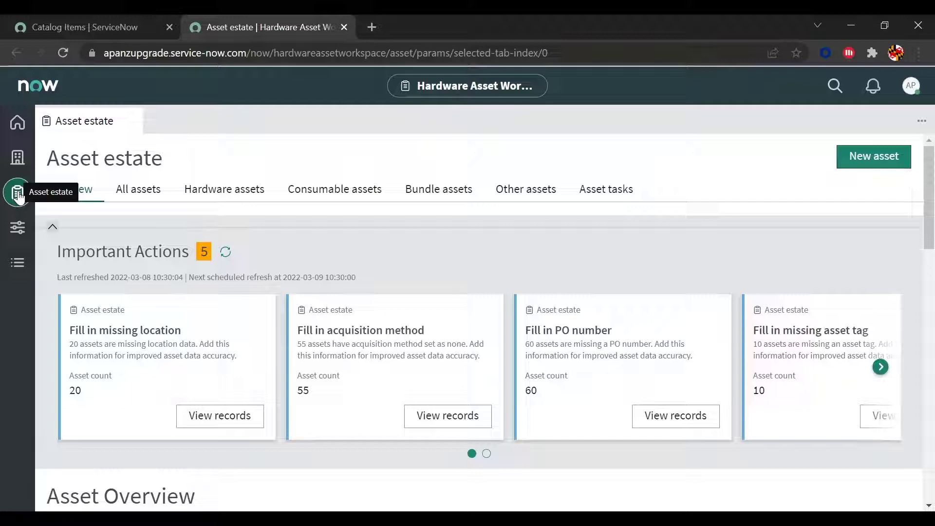
scroll(359, 270, down, 5)
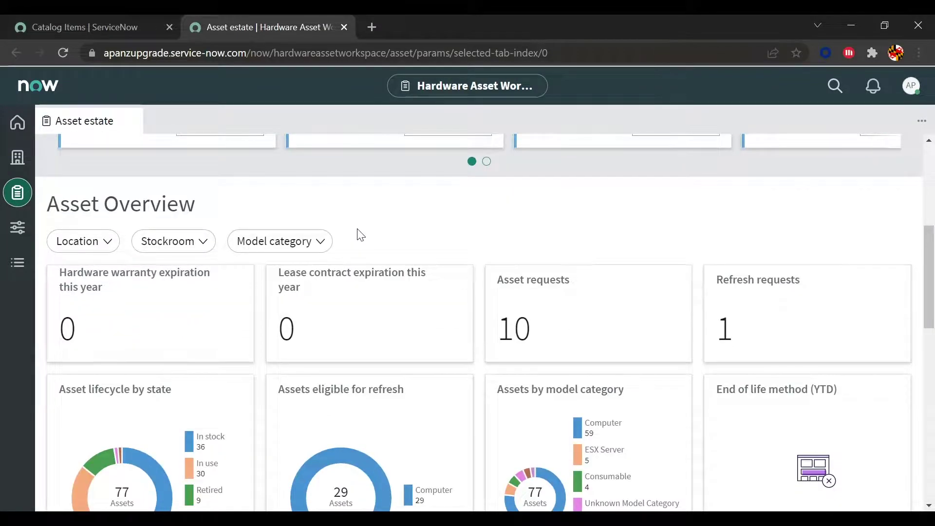
scroll(468, 220, down, 3)
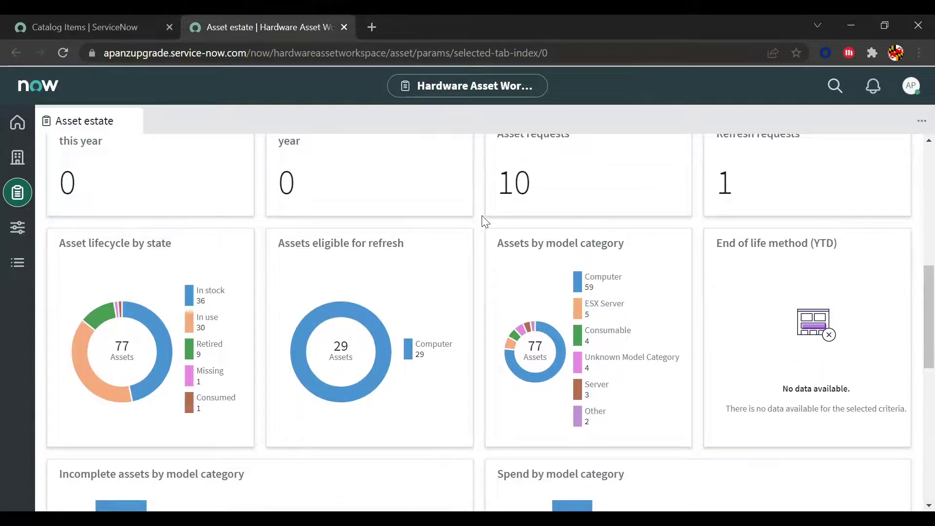
scroll(485, 222, down, 5)
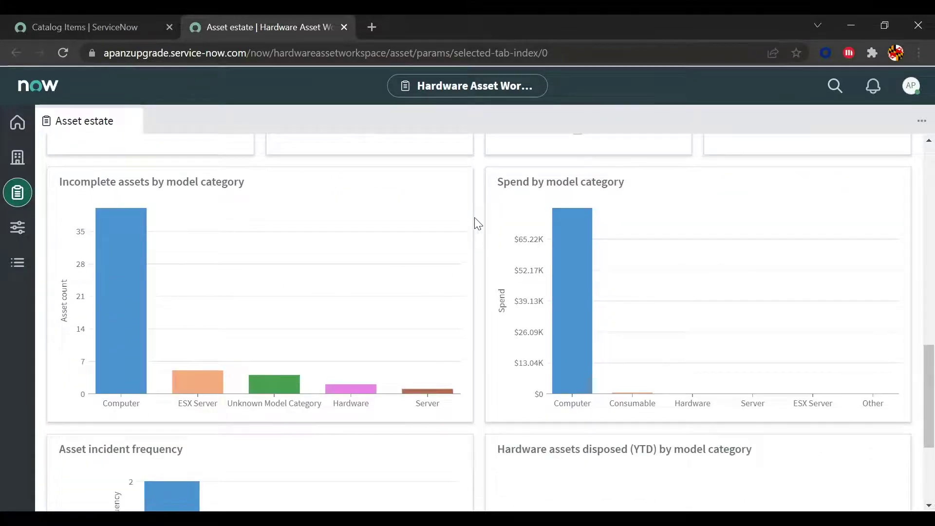
scroll(477, 223, down, 4)
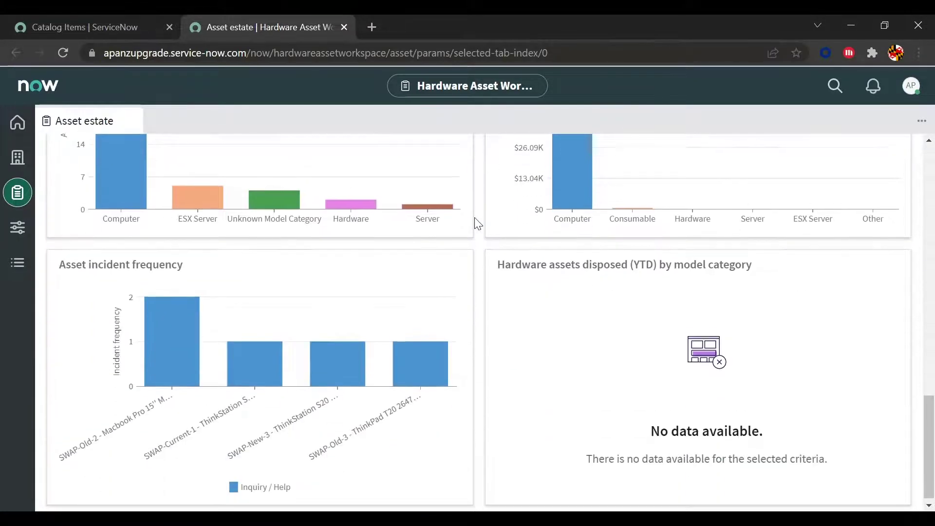
Step: Inspect the list of records behind the Refresh requests count in the asset overview and return to the Asset estate page
scroll(478, 223, up, 10)
scroll(479, 223, up, 2)
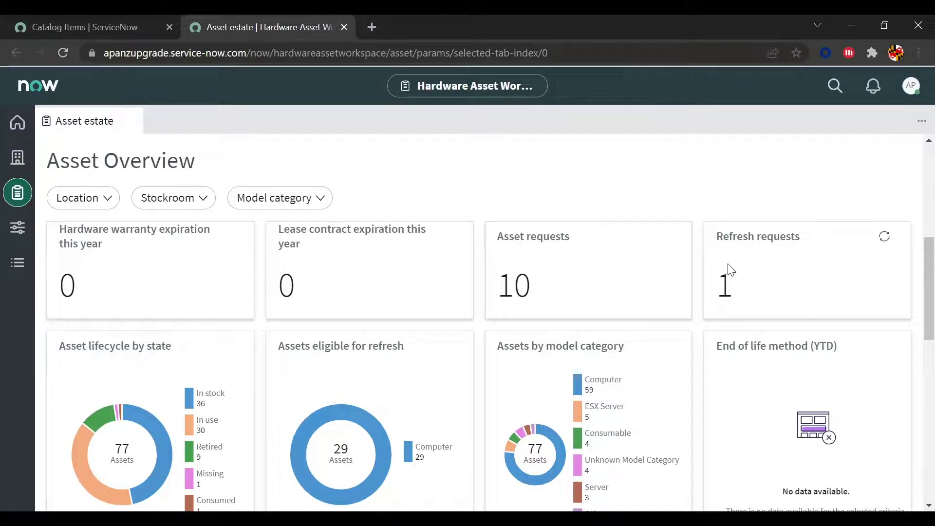
click(725, 295)
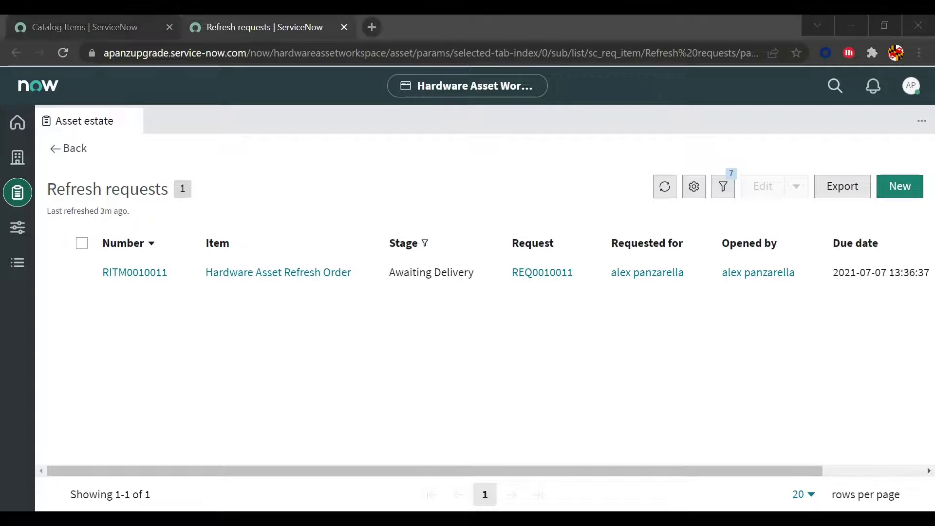
click(64, 151)
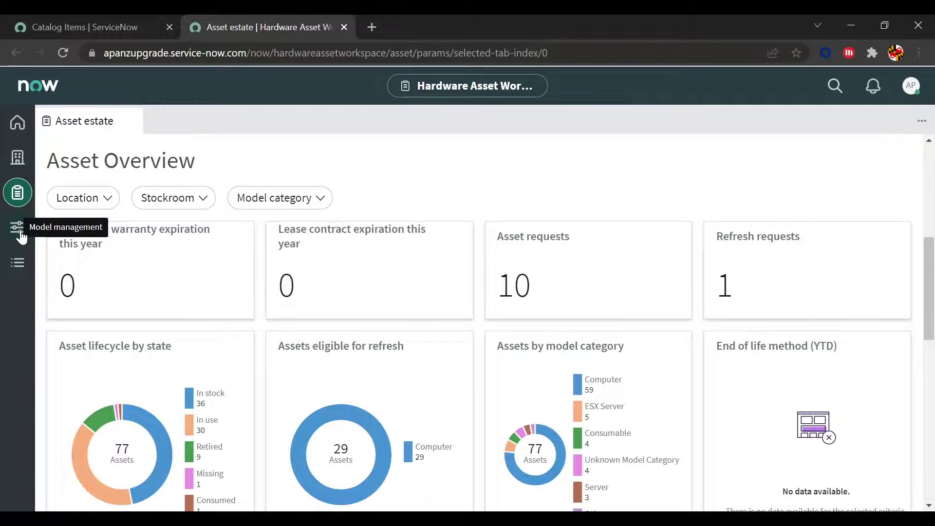
Step: Open the Model management page of the workspace to review its overview
click(21, 235)
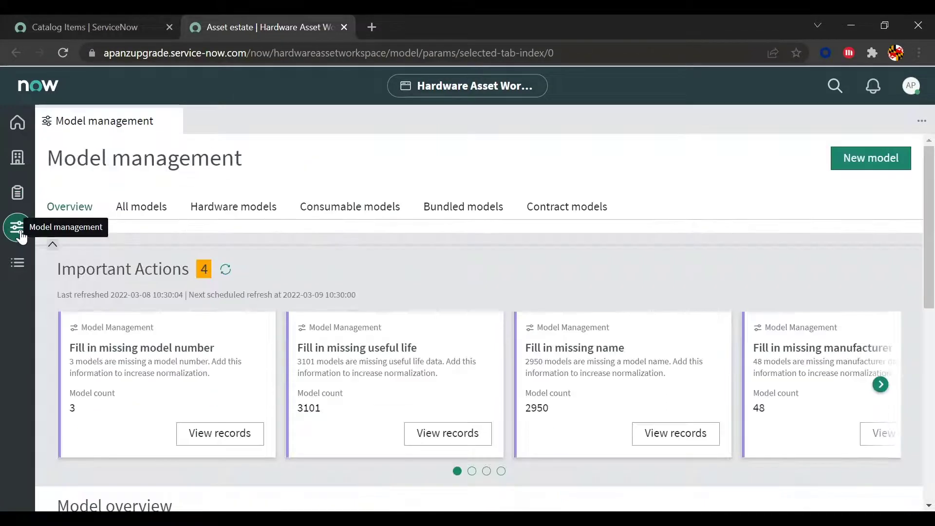